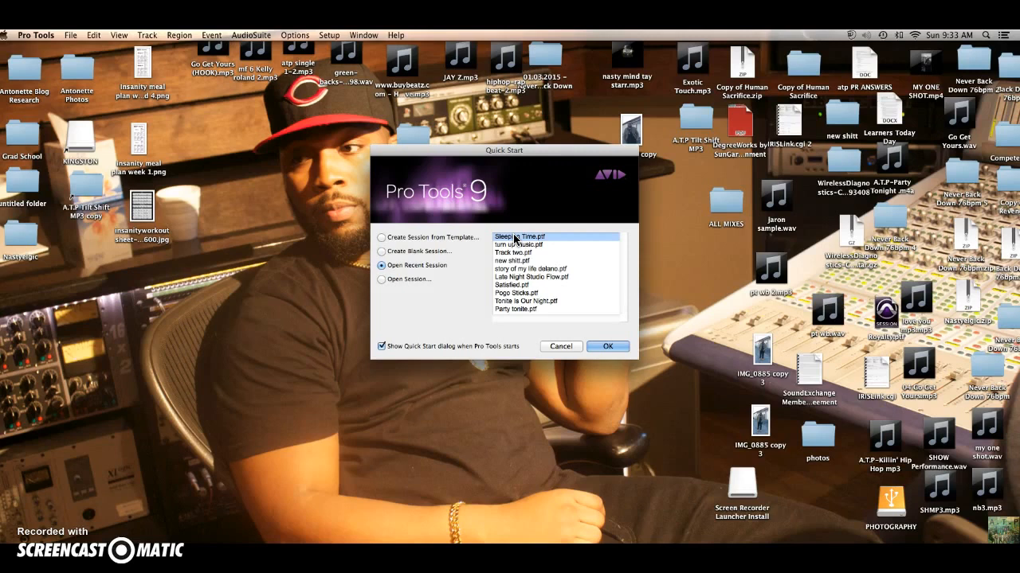
# Open the recent session Sleeping Time.ptf.
pyautogui.click(381, 251)
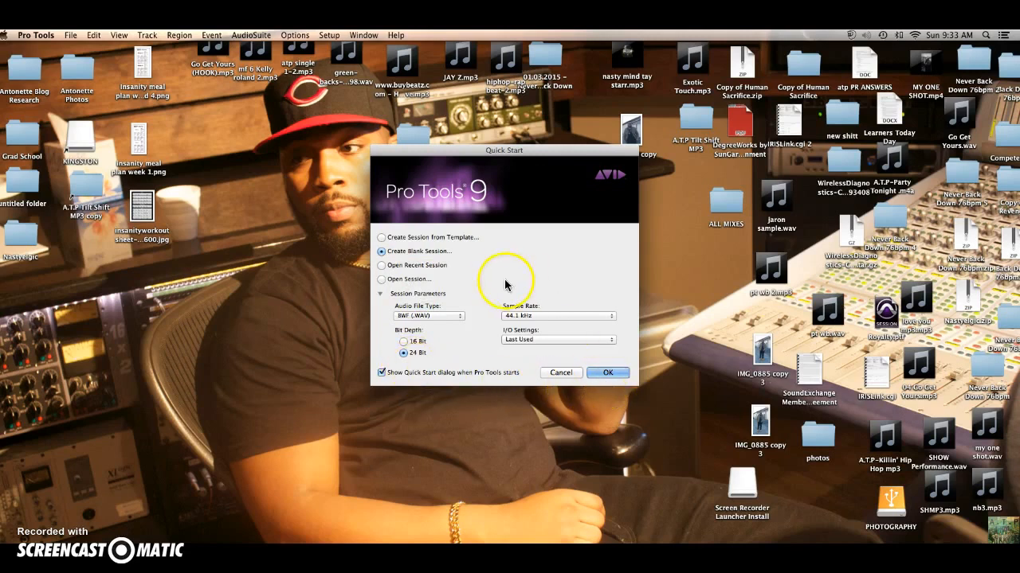
pyautogui.click(380, 267)
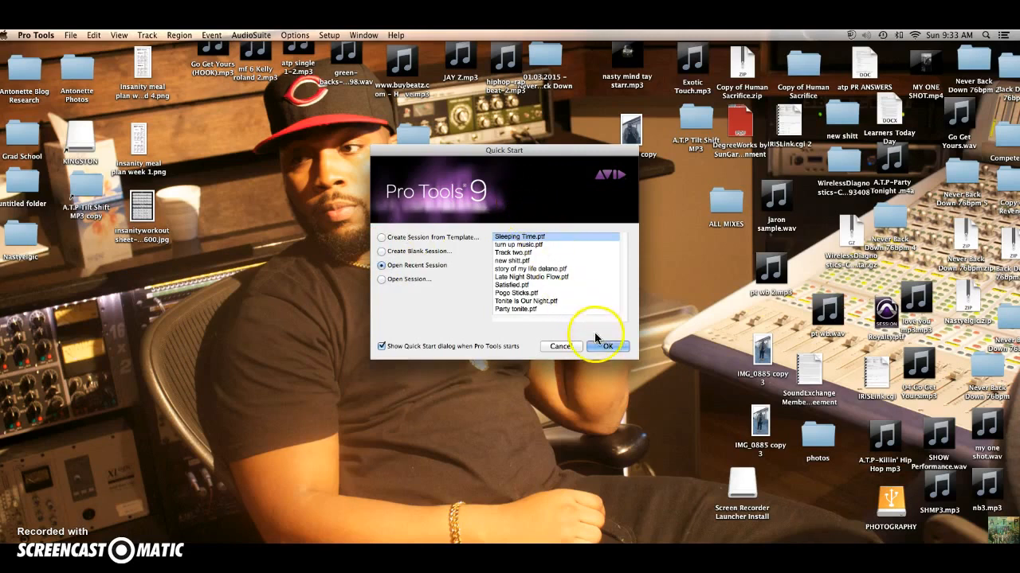
pyautogui.click(601, 345)
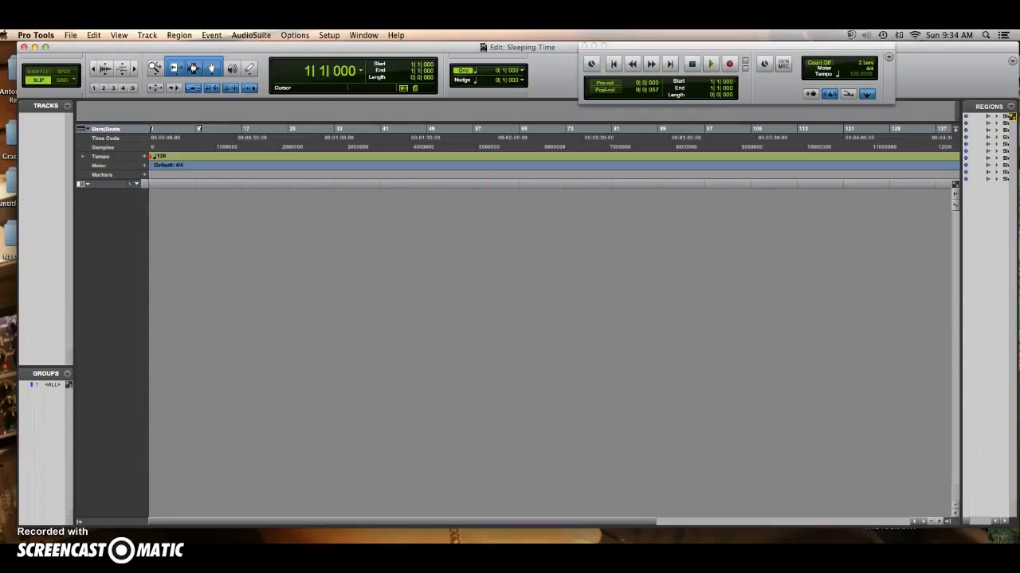
# Start an audio import and browse to the Downloads folder.
pyautogui.click(71, 35)
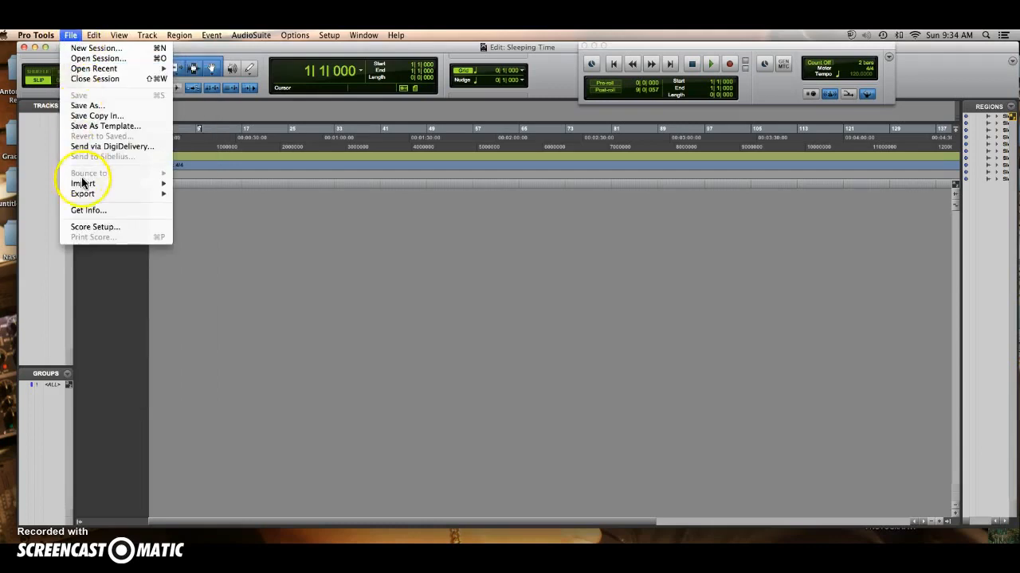
pyautogui.moveTo(84, 184)
pyautogui.click(191, 201)
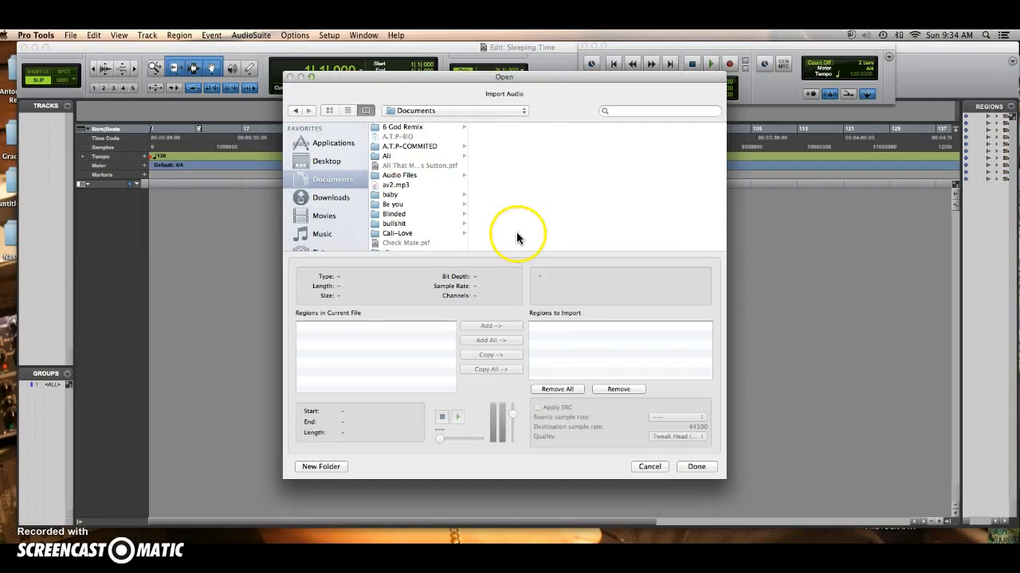
pyautogui.scroll(-5, 402, 199)
pyautogui.scroll(-15, 400, 201)
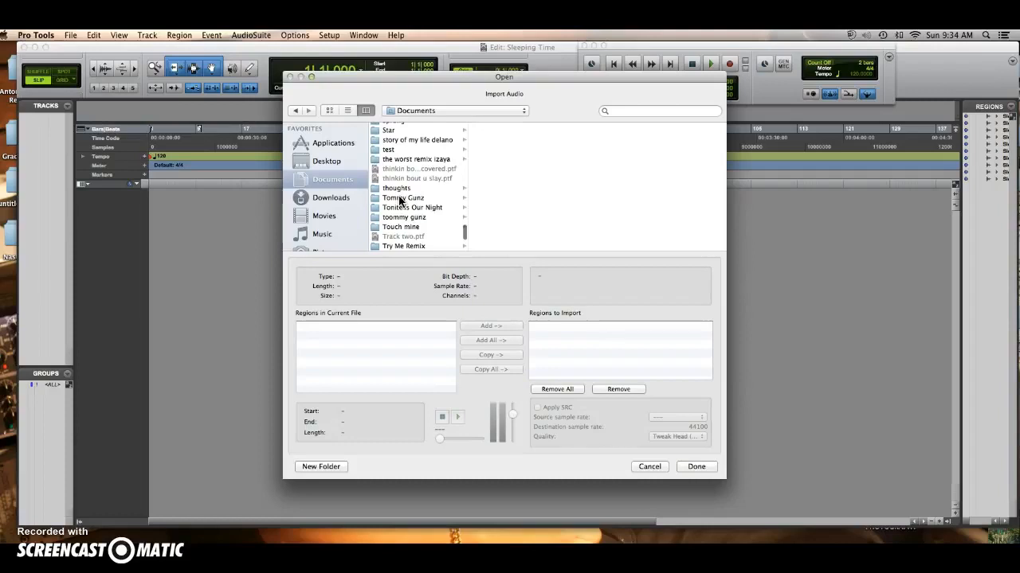
pyautogui.scroll(-1, 399, 201)
pyautogui.scroll(-5, 399, 201)
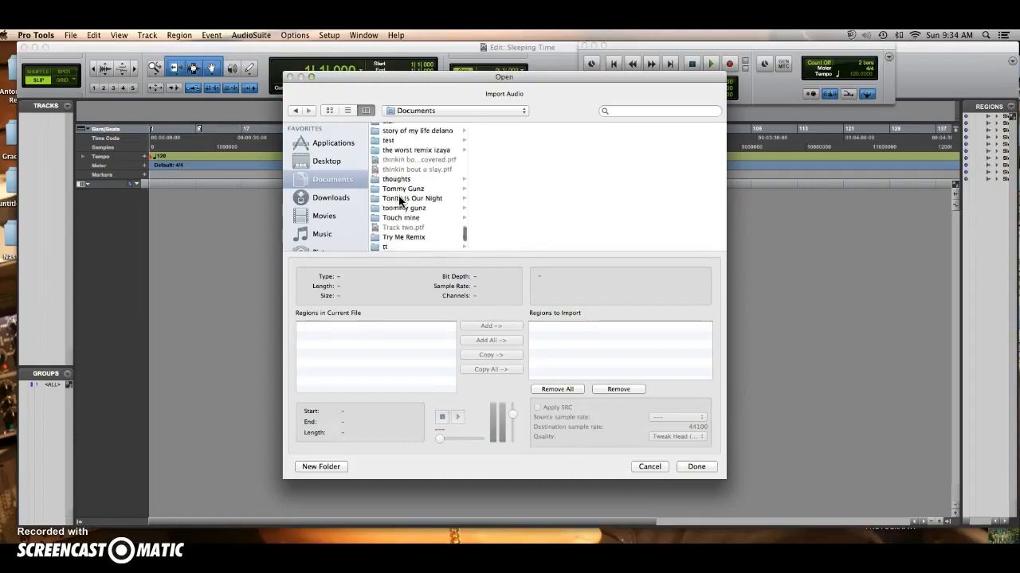
pyautogui.scroll(15, 398, 195)
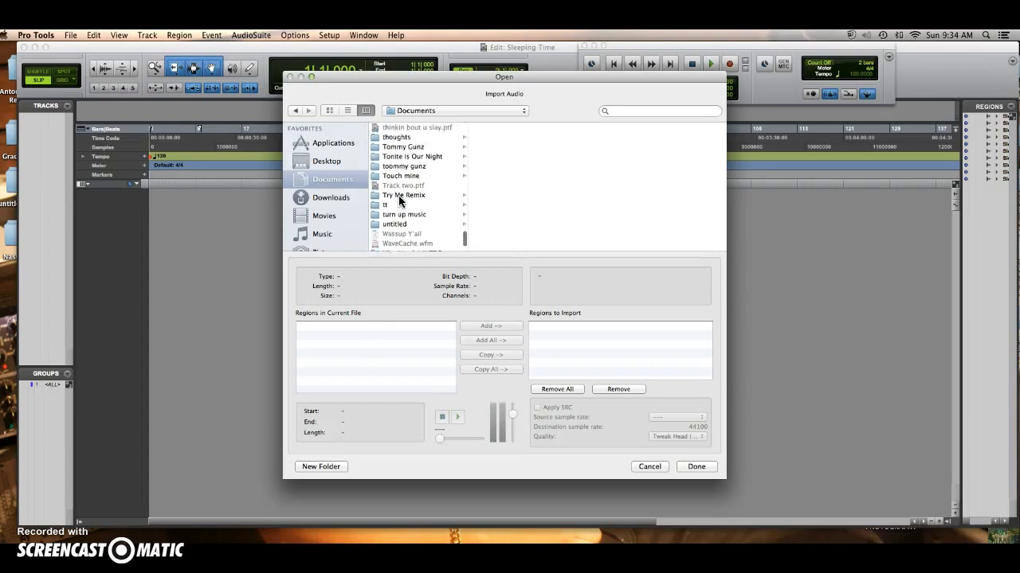
pyautogui.scroll(15, 399, 201)
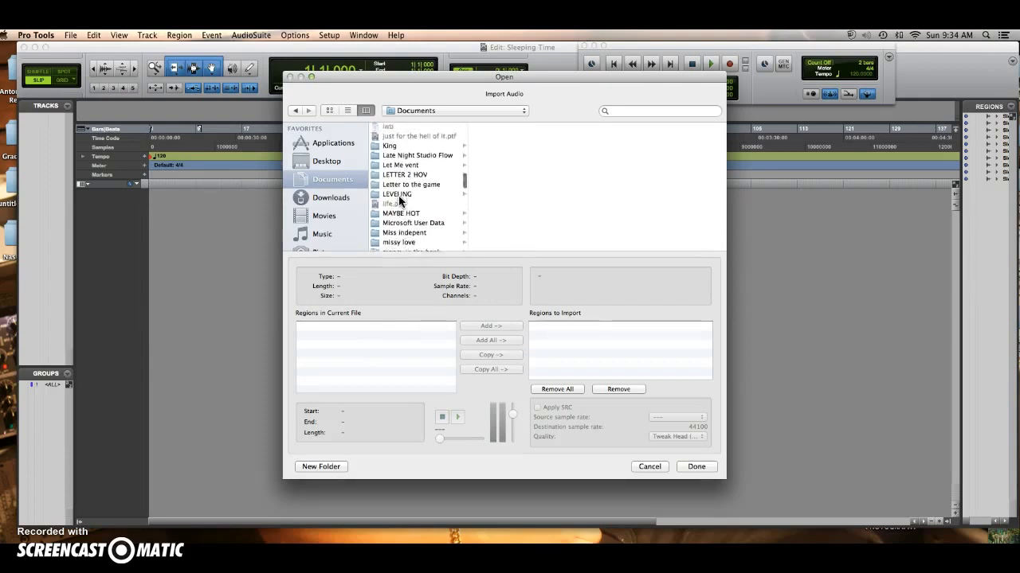
pyautogui.click(345, 205)
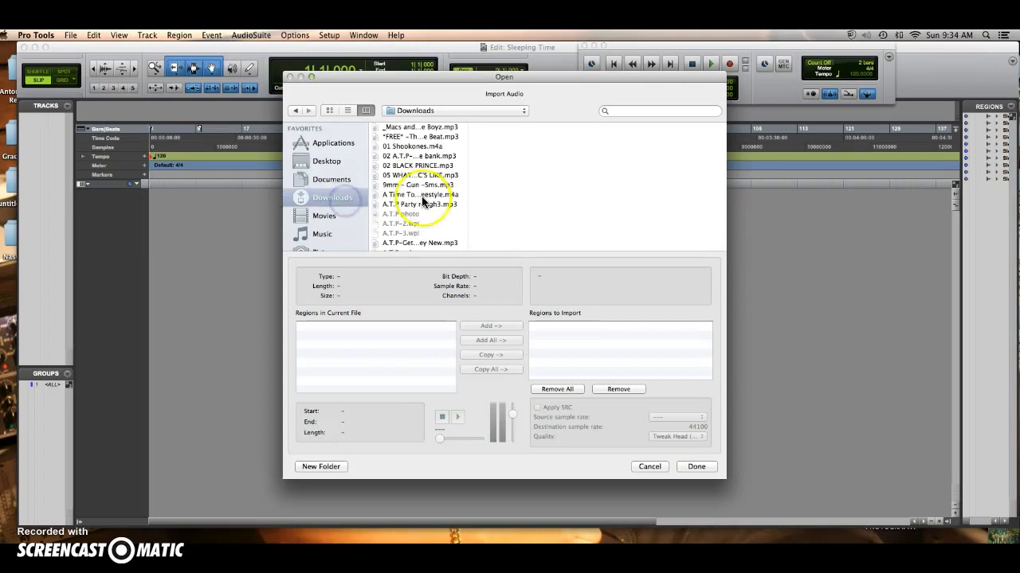
# Select all the Sleeping Beauty WAV files in the Downloads folder for import.
pyautogui.scroll(-10, 422, 202)
pyautogui.scroll(-15, 423, 202)
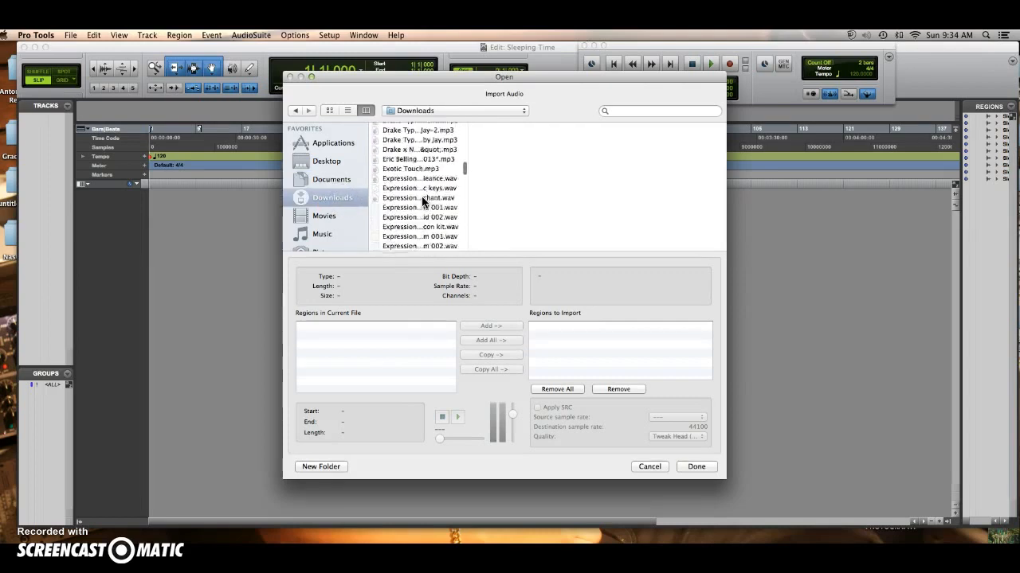
pyautogui.scroll(-20, 422, 202)
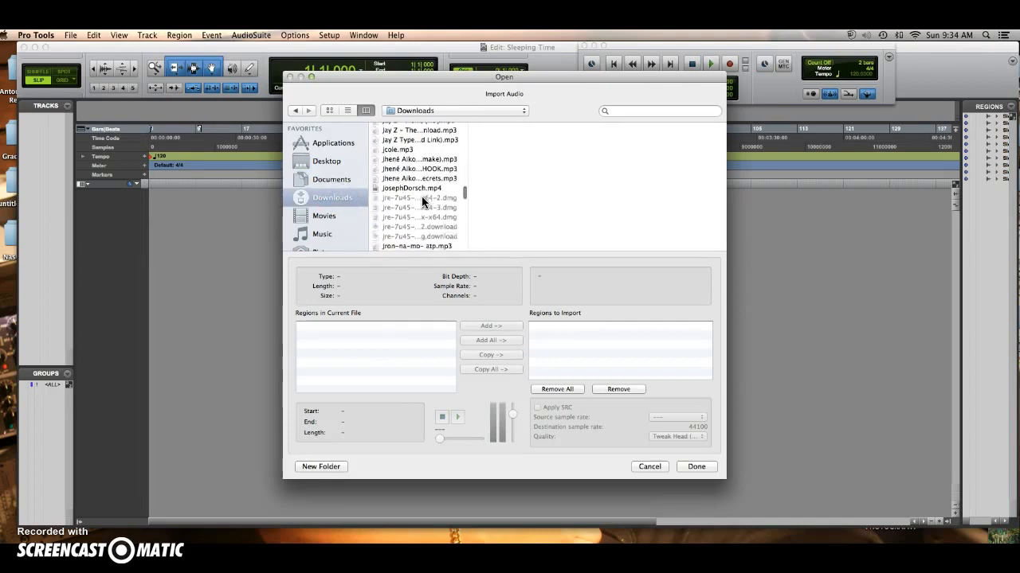
pyautogui.scroll(-20, 422, 202)
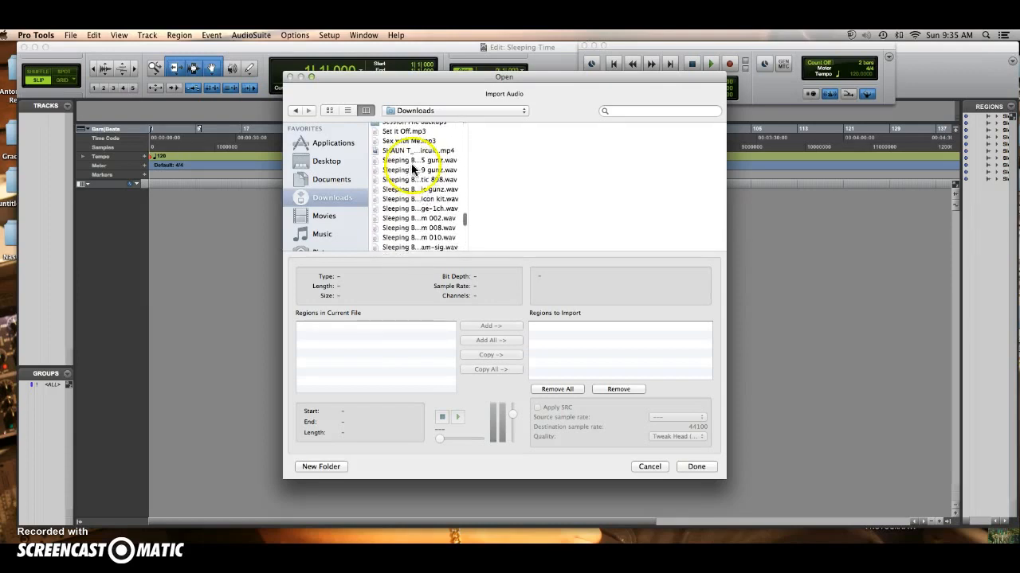
pyautogui.click(401, 161)
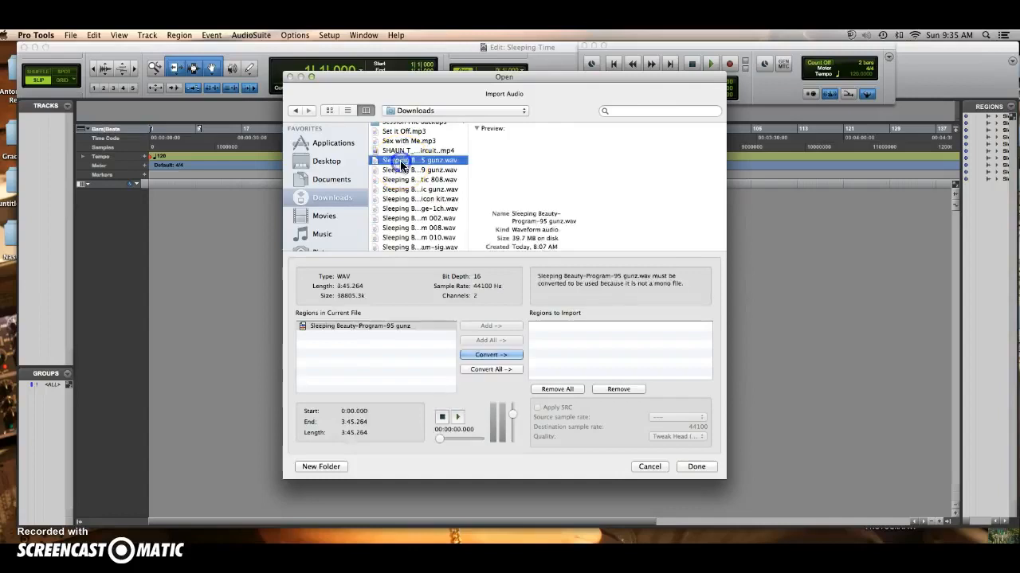
pyautogui.keyDown('shift'); pyautogui.click(401, 170); pyautogui.keyUp('shift')
pyautogui.keyDown('shift'); pyautogui.click(400, 180); pyautogui.keyUp('shift')
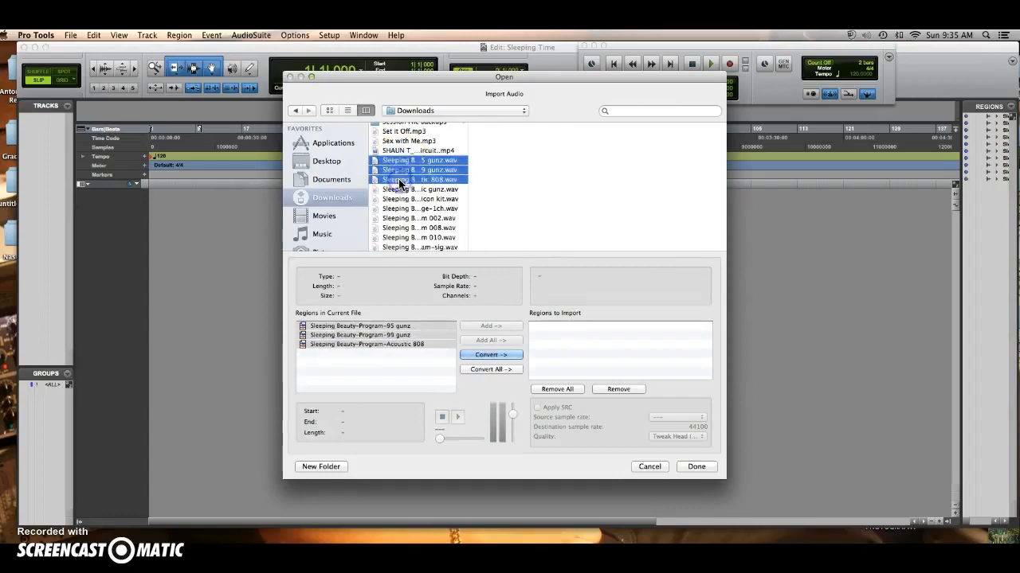
pyautogui.keyDown('shift'); pyautogui.click(400, 189); pyautogui.keyUp('shift')
pyautogui.keyDown('shift'); pyautogui.click(400, 199); pyautogui.keyUp('shift')
pyautogui.keyDown('shift'); pyautogui.click(400, 209); pyautogui.keyUp('shift')
pyautogui.keyDown('shift'); pyautogui.click(400, 218); pyautogui.keyUp('shift')
pyautogui.keyDown('shift'); pyautogui.click(400, 228); pyautogui.keyUp('shift')
pyautogui.keyDown('shift'); pyautogui.click(400, 237); pyautogui.keyUp('shift')
pyautogui.keyDown('shift'); pyautogui.click(400, 247); pyautogui.keyUp('shift')
pyautogui.scroll(-1, 400, 249)
pyautogui.scroll(-1, 398, 248)
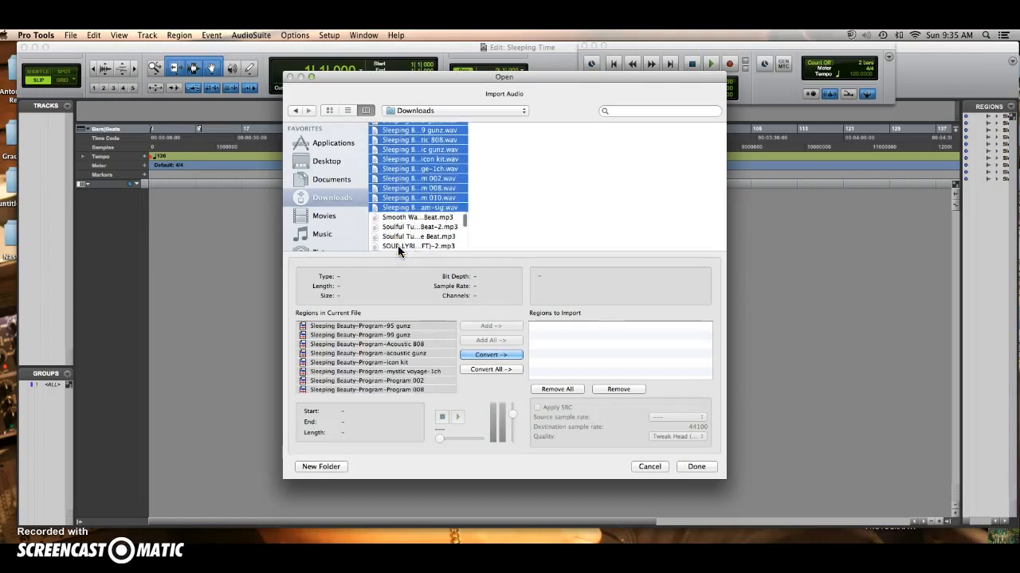
# Convert the selected files into the session's Audio Files folder and import them as new tracks at Session Start.
pyautogui.click(505, 357)
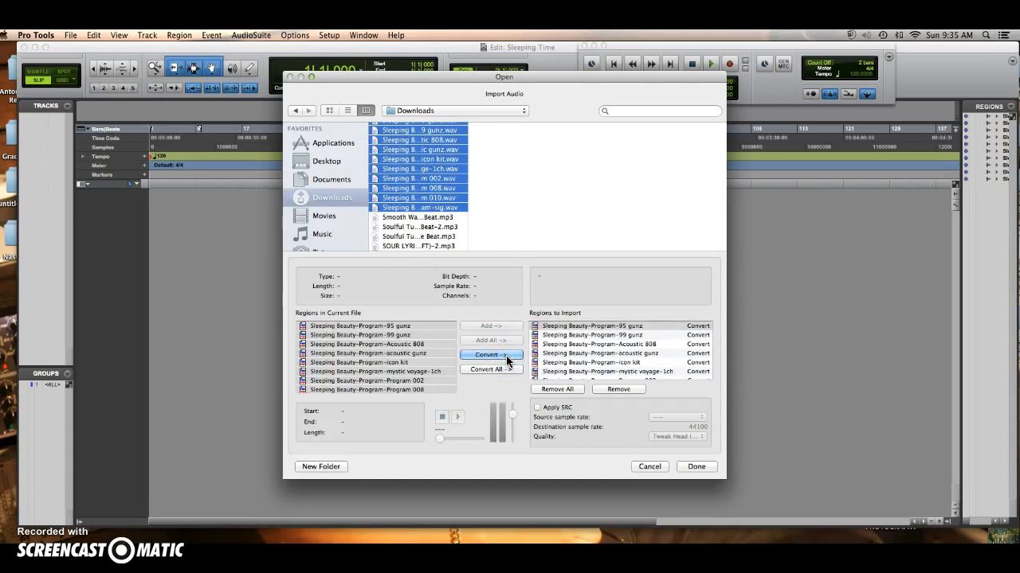
pyautogui.click(712, 470)
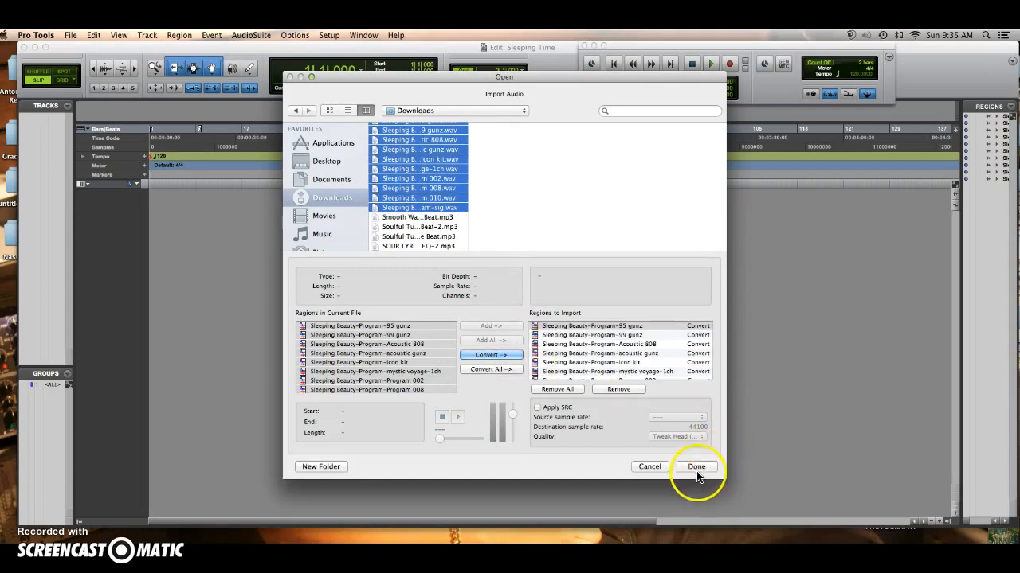
pyautogui.click(697, 467)
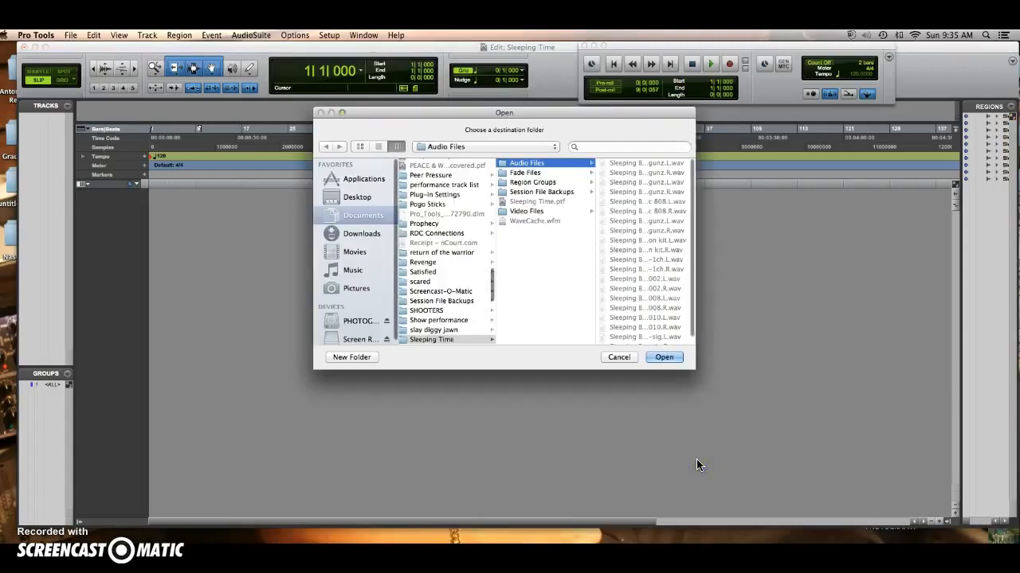
pyautogui.click(672, 359)
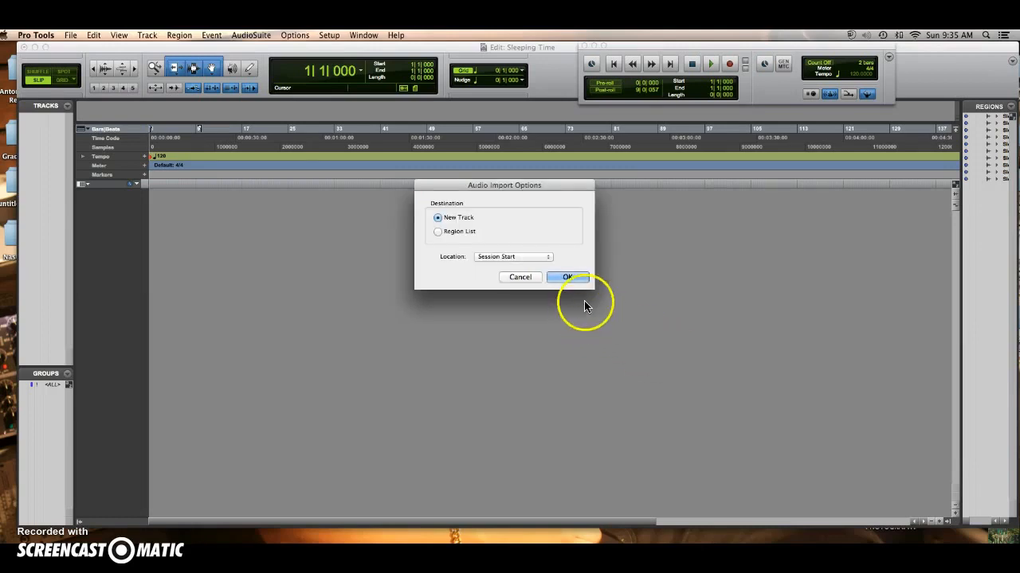
pyautogui.click(575, 276)
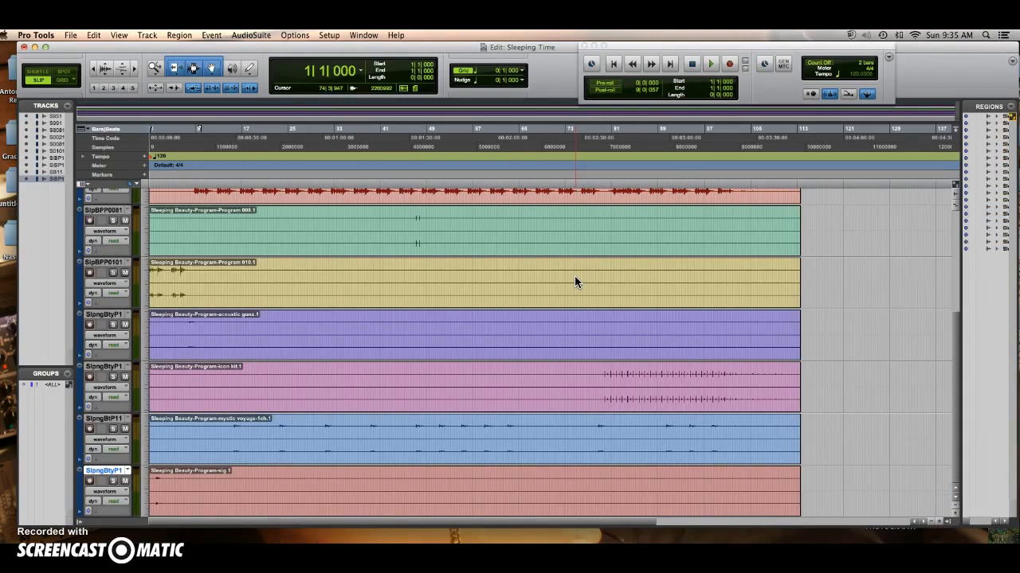
# Raise the volume faders of the second and third tracks slightly in the Mix window, and minimize that window.
pyautogui.click(364, 35)
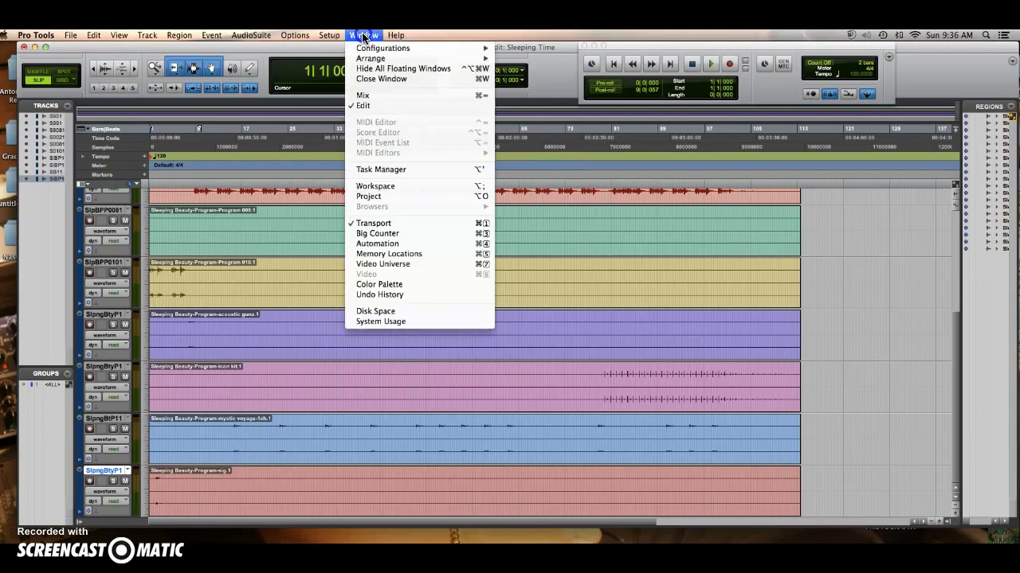
pyautogui.click(366, 95)
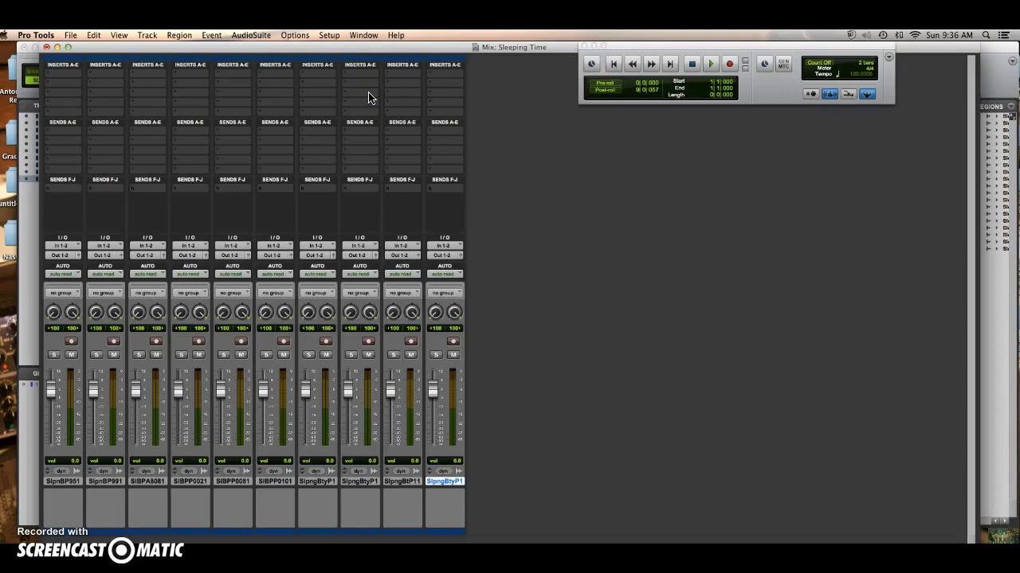
pyautogui.click(93, 397)
pyautogui.moveTo(93, 400)
pyautogui.mouseDown()
pyautogui.moveTo(95, 384)
pyautogui.moveTo(136, 387)
pyautogui.moveTo(91, 394)
pyautogui.mouseUp()
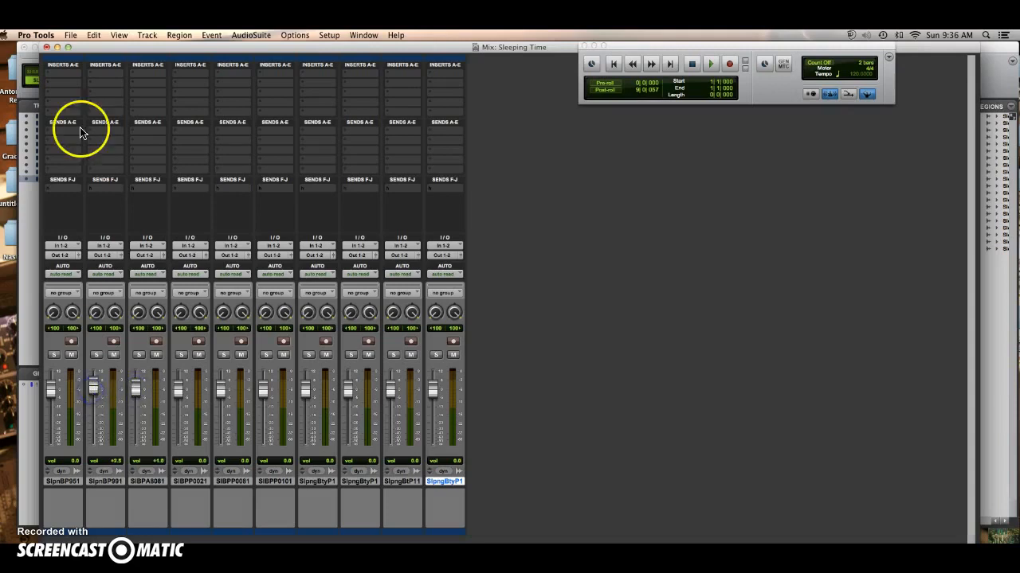
pyautogui.click(57, 48)
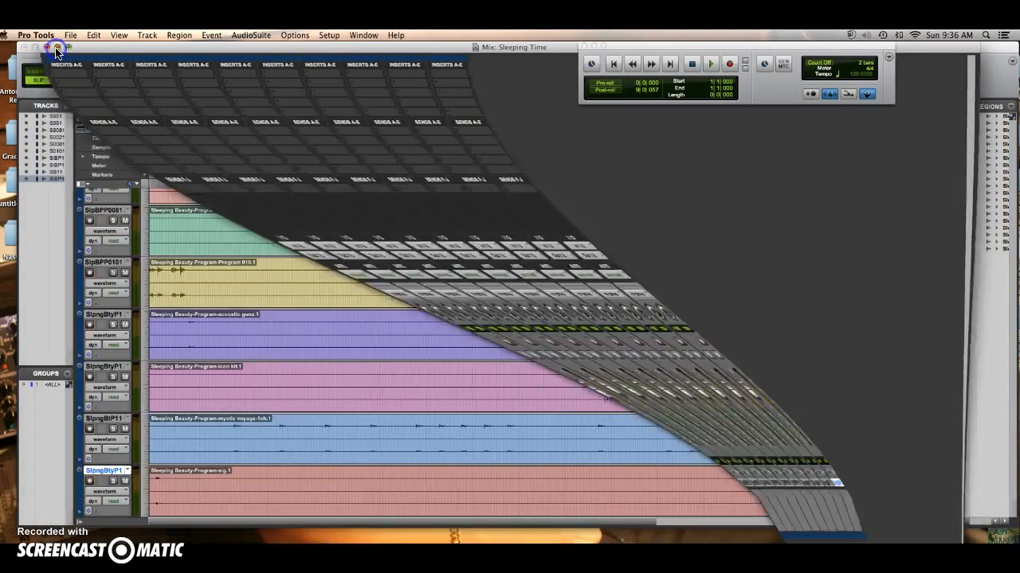
# Play the imported tracks from the start of the session and stop playback.
pyautogui.scroll(5, 387, 195)
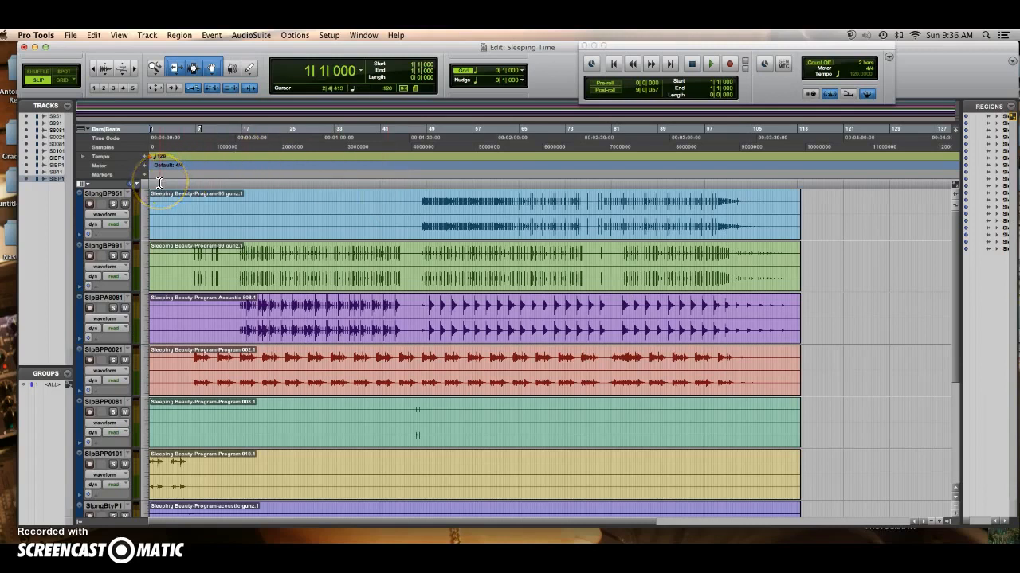
pyautogui.click(610, 65)
pyautogui.press('space')
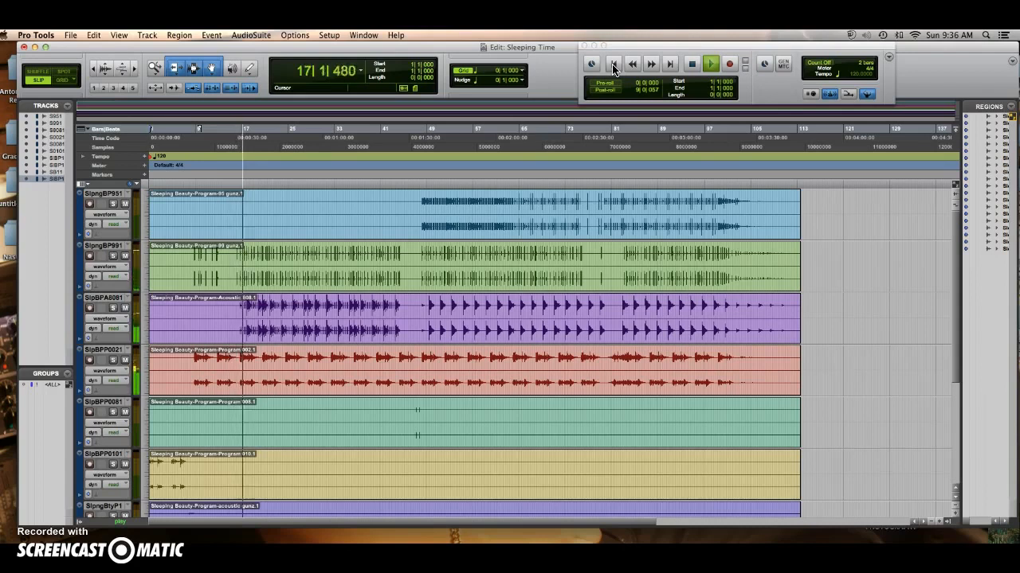
pyautogui.click(693, 66)
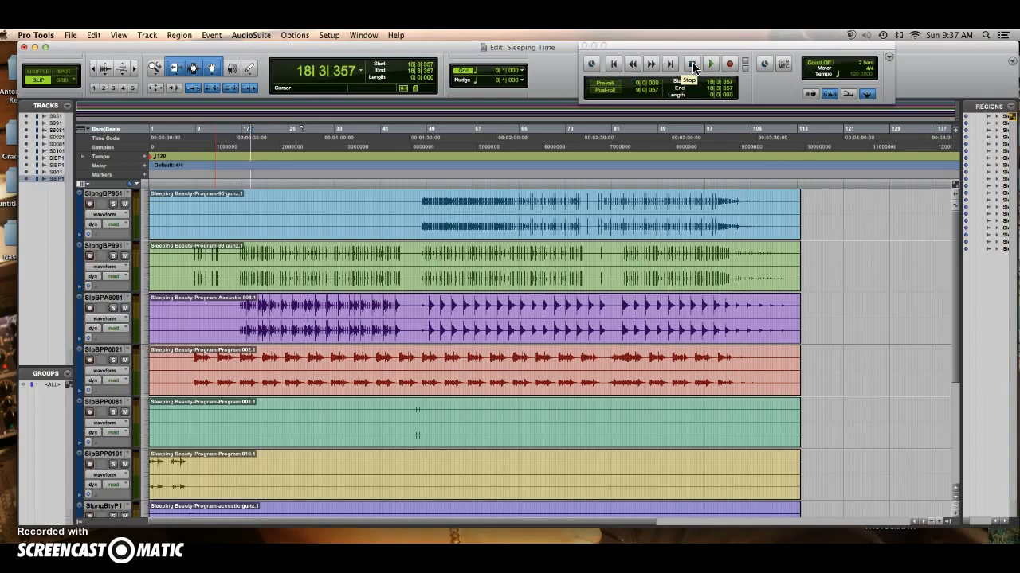
# Try bouncing the session to disk as a 24-bit, 44.1 kHz mono WAV file named ST, and cancel the bounce while it runs.
pyautogui.click(71, 35)
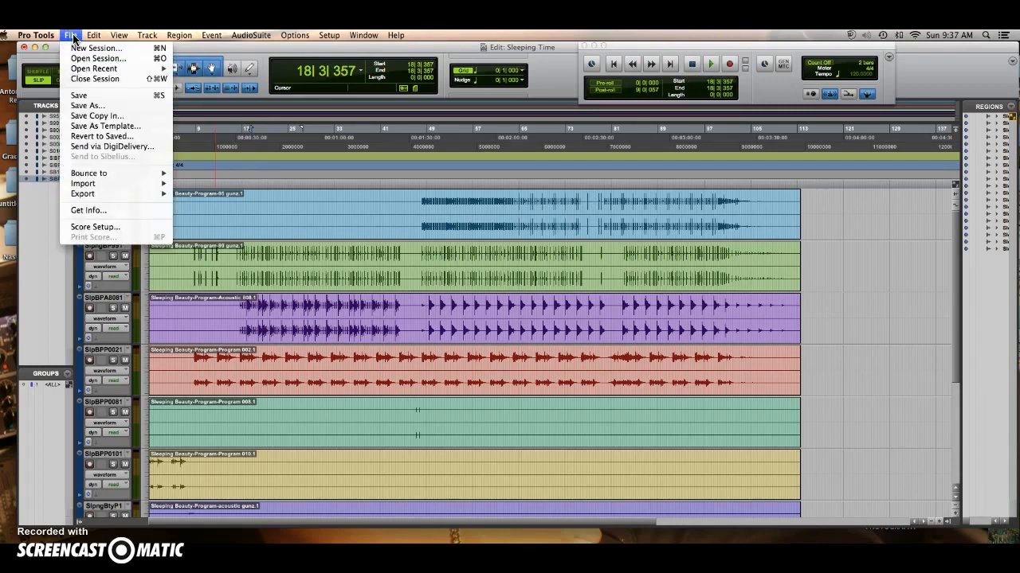
pyautogui.moveTo(118, 175)
pyautogui.click(193, 172)
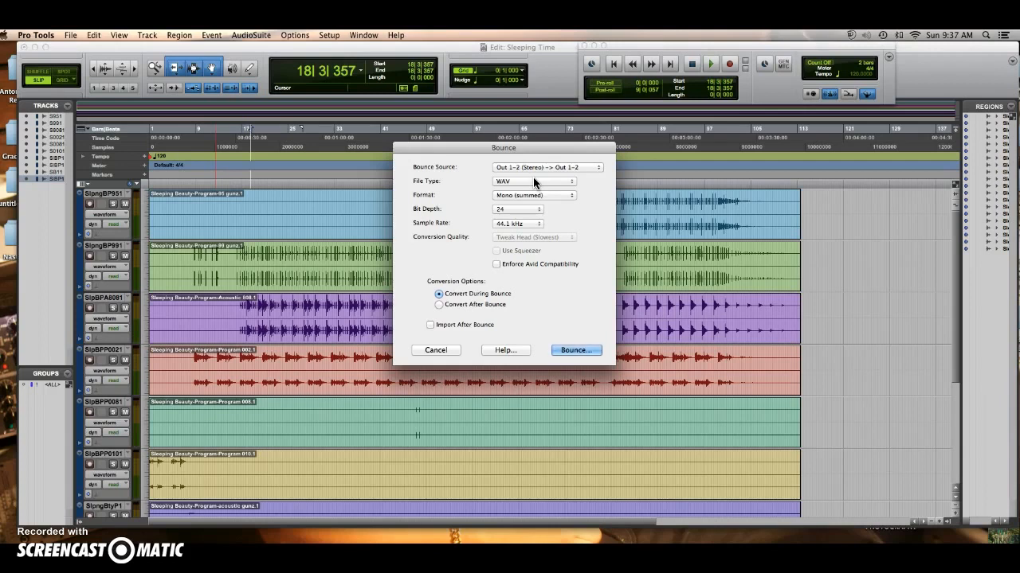
pyautogui.click(588, 350)
pyautogui.click(586, 351)
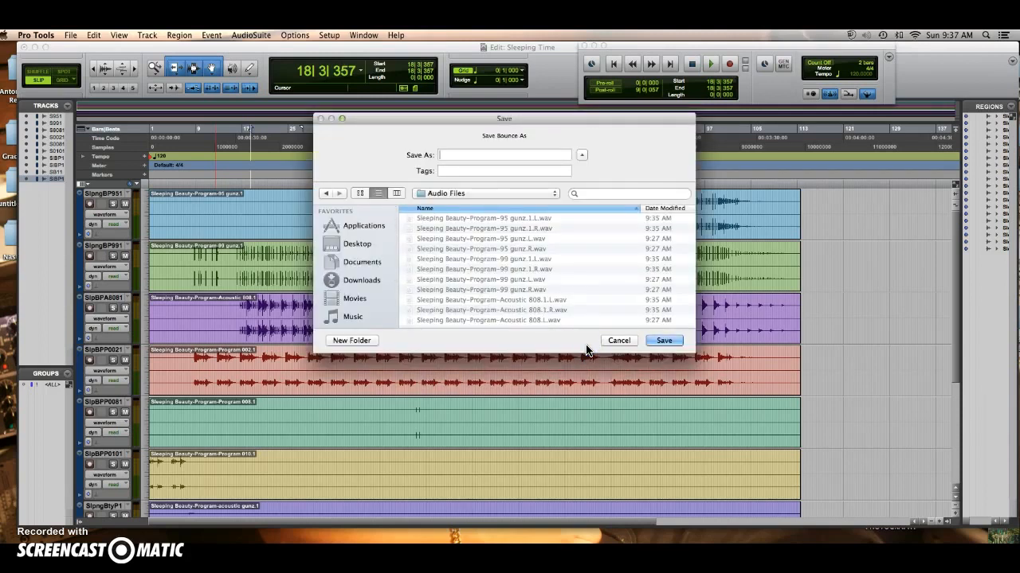
pyautogui.write('ST')
pyautogui.click(596, 358)
pyautogui.click(650, 358)
pyautogui.click(653, 341)
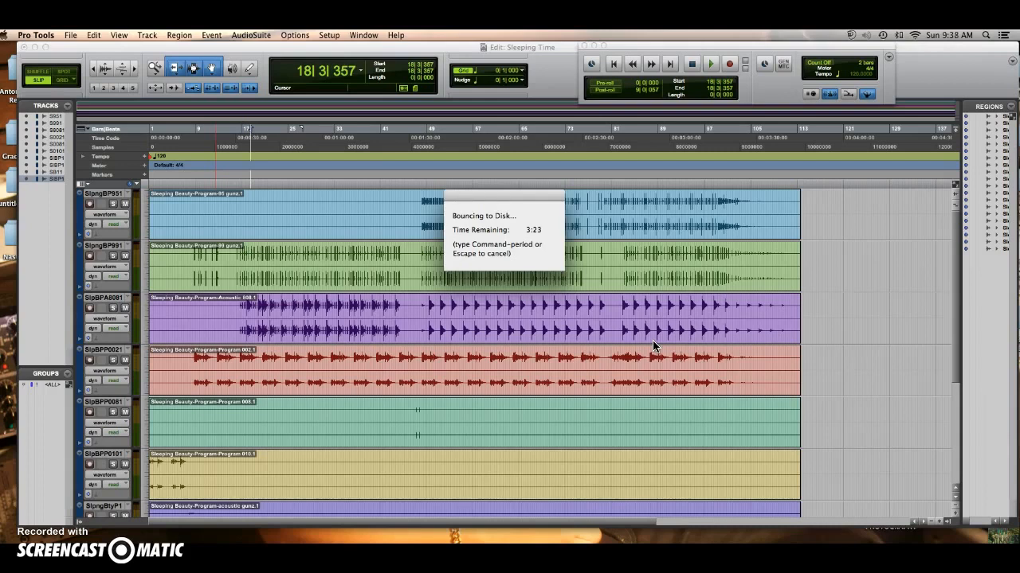
pyautogui.press('Escape')
pyautogui.click(546, 268)
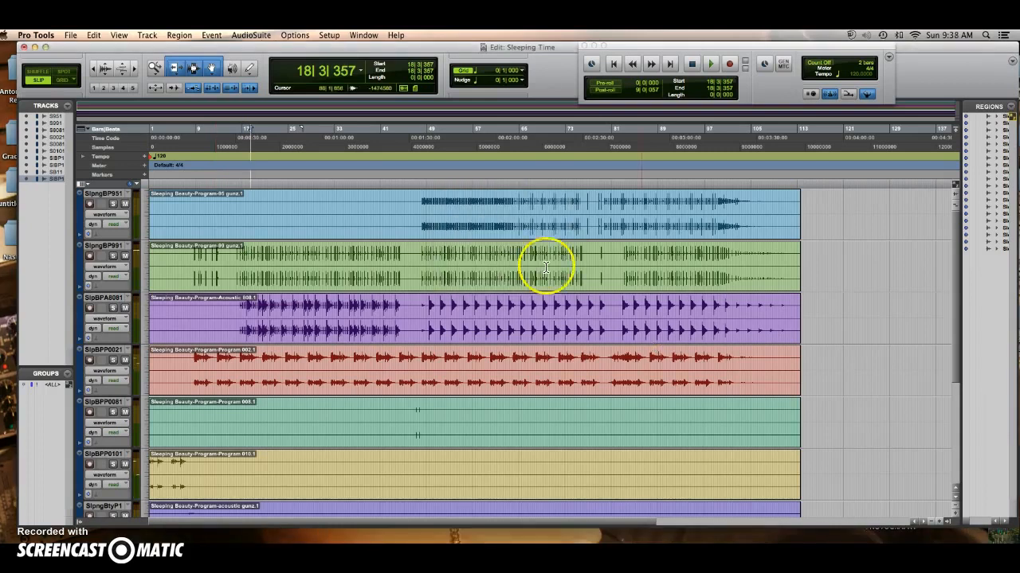
pyautogui.click(69, 37)
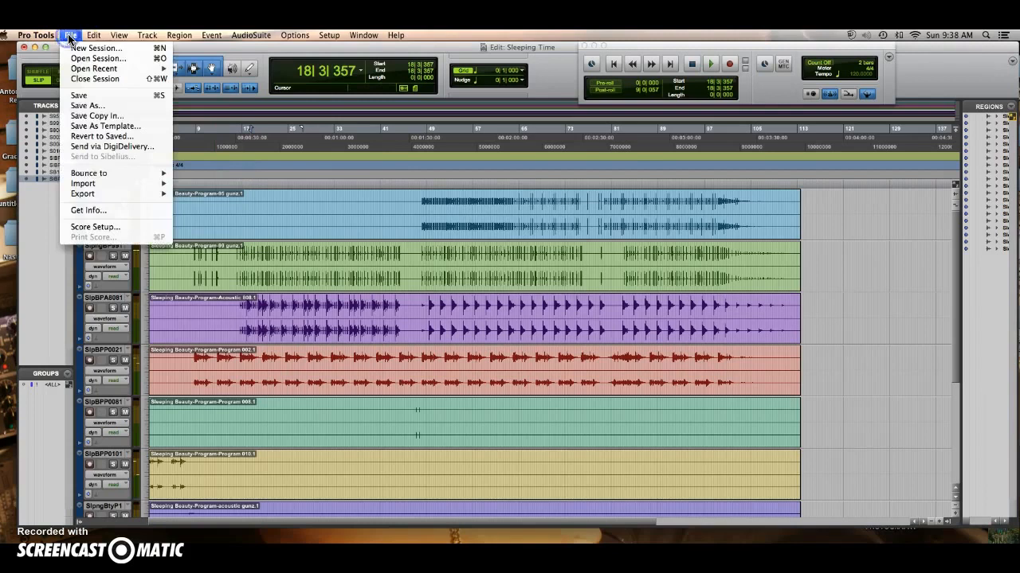
pyautogui.click(361, 188)
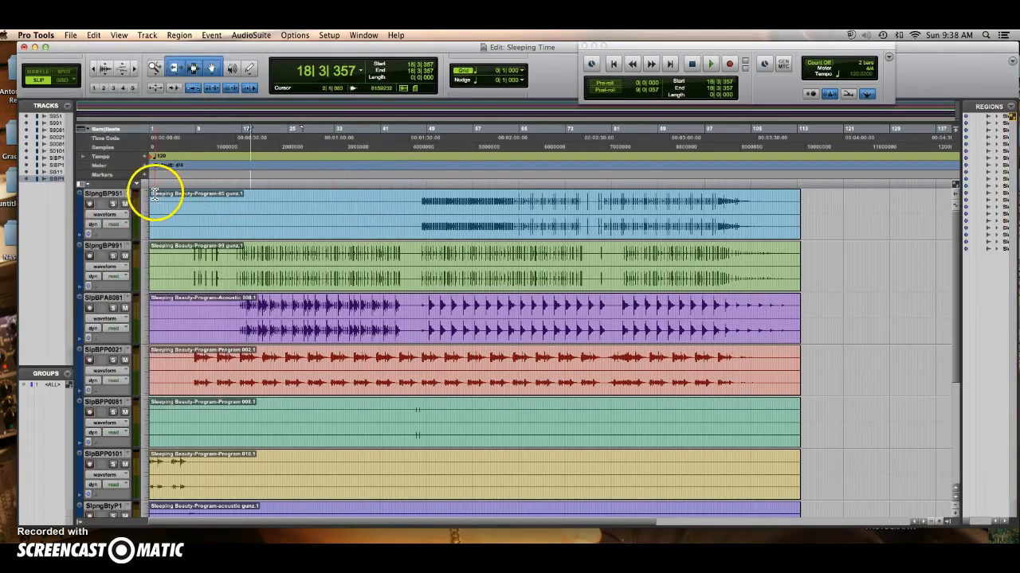
# Select all tracks from the session start to about bar 20 and bounce to disk as a 24-bit, 44.1 kHz summed mono WAV named ST.
pyautogui.moveTo(149, 188); pyautogui.dragTo(261, 183)
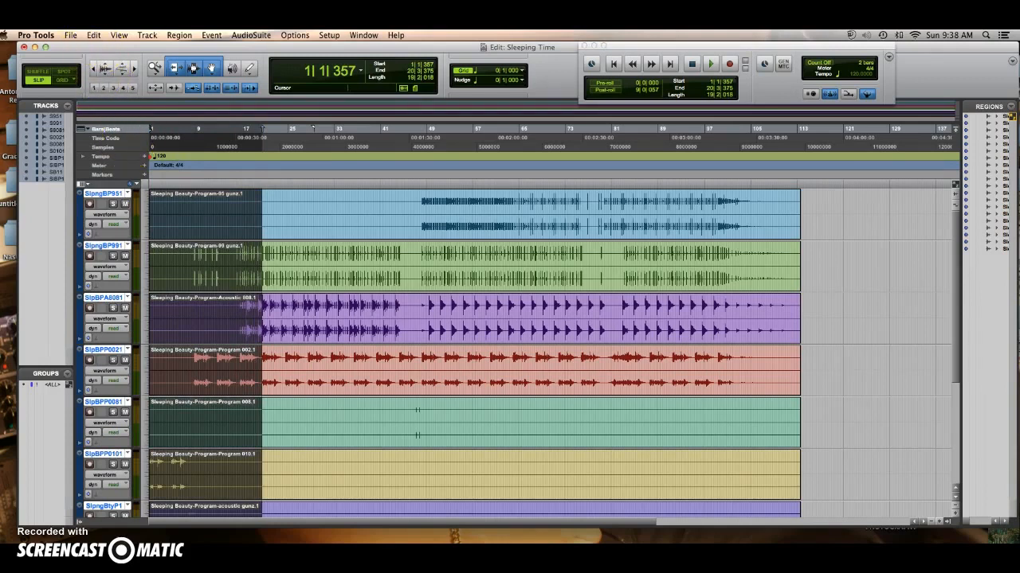
pyautogui.click(71, 35)
pyautogui.moveTo(125, 172)
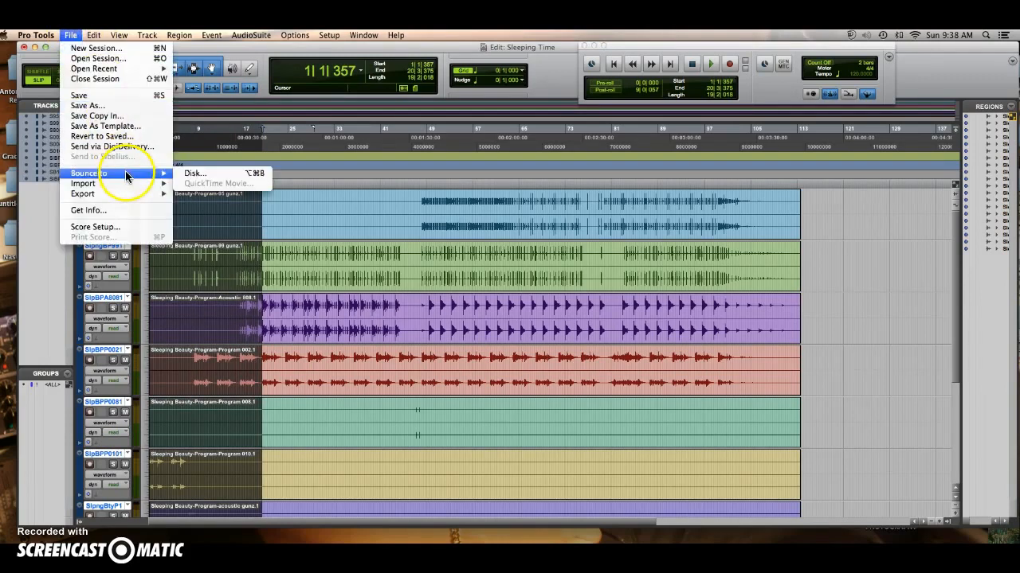
pyautogui.click(189, 173)
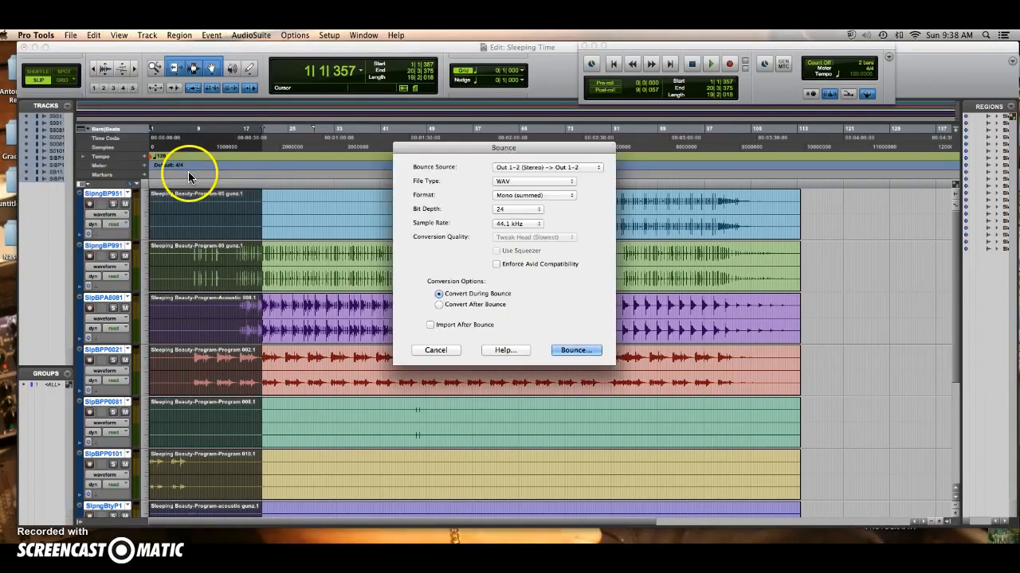
pyautogui.click(577, 350)
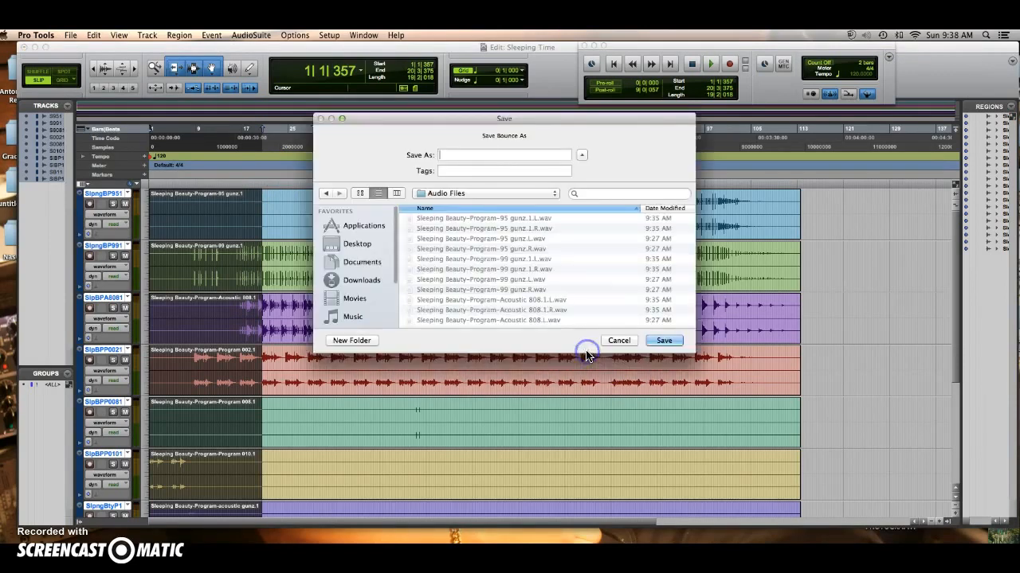
pyautogui.write('ST')
pyautogui.click(660, 341)
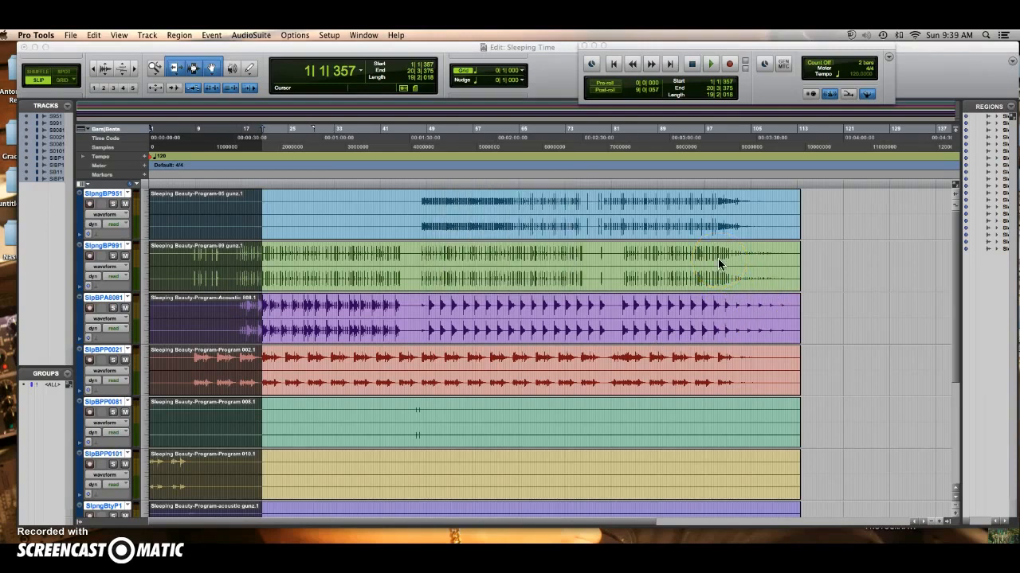
# Minimize the Edit window, switch to Finder and open a window showing All My Files.
pyautogui.click(35, 48)
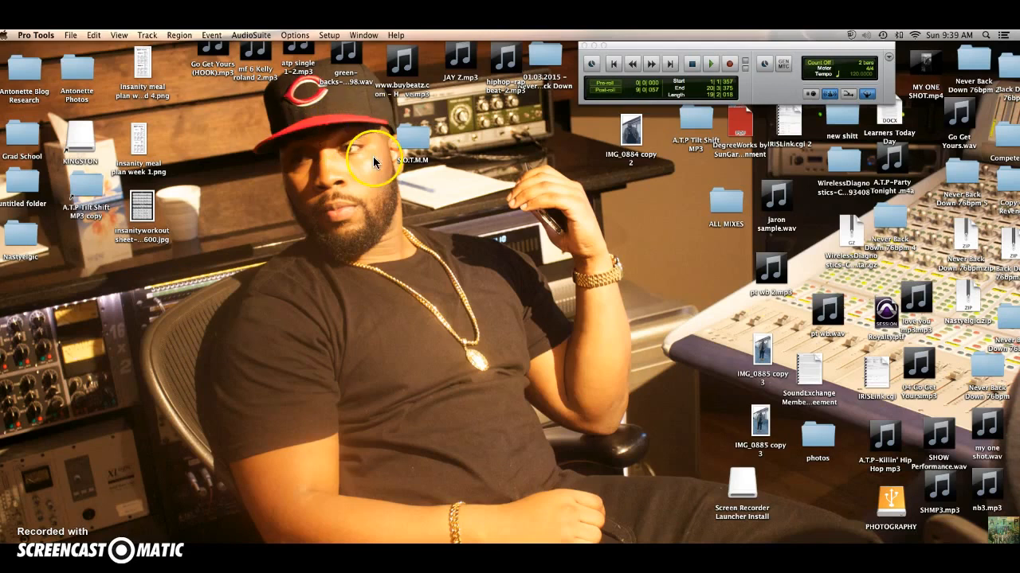
pyautogui.click(242, 124)
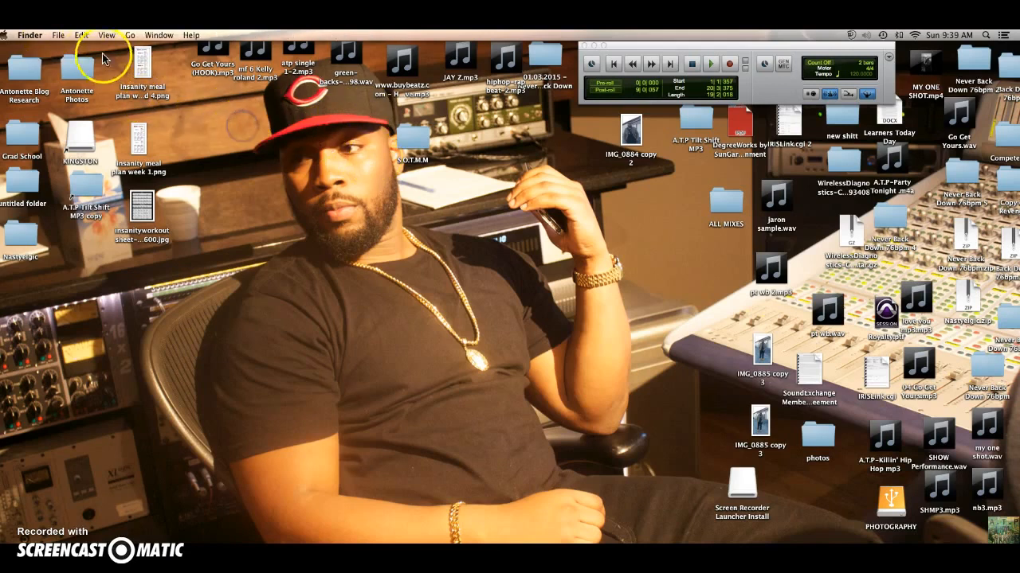
pyautogui.click(129, 35)
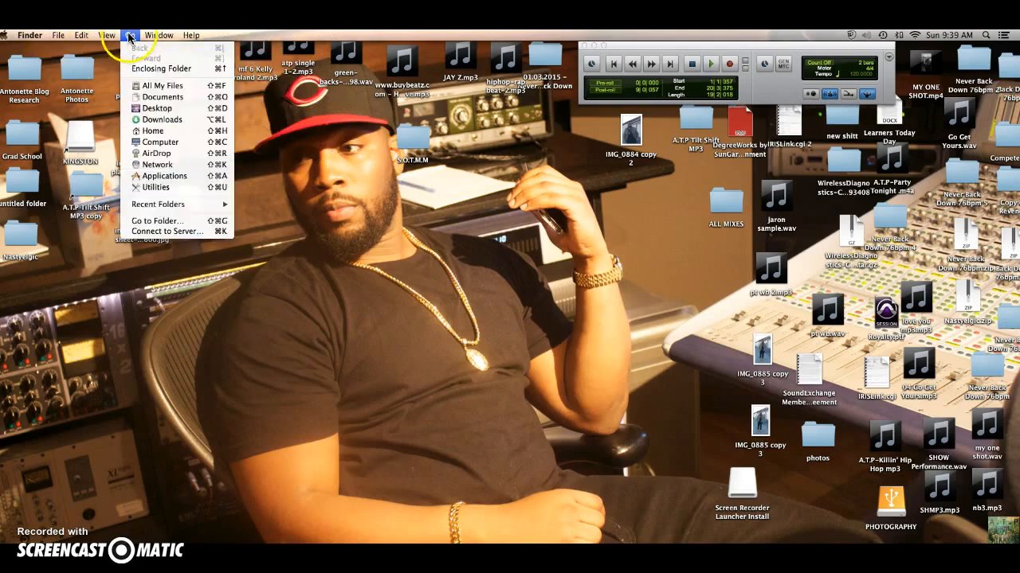
pyautogui.click(159, 85)
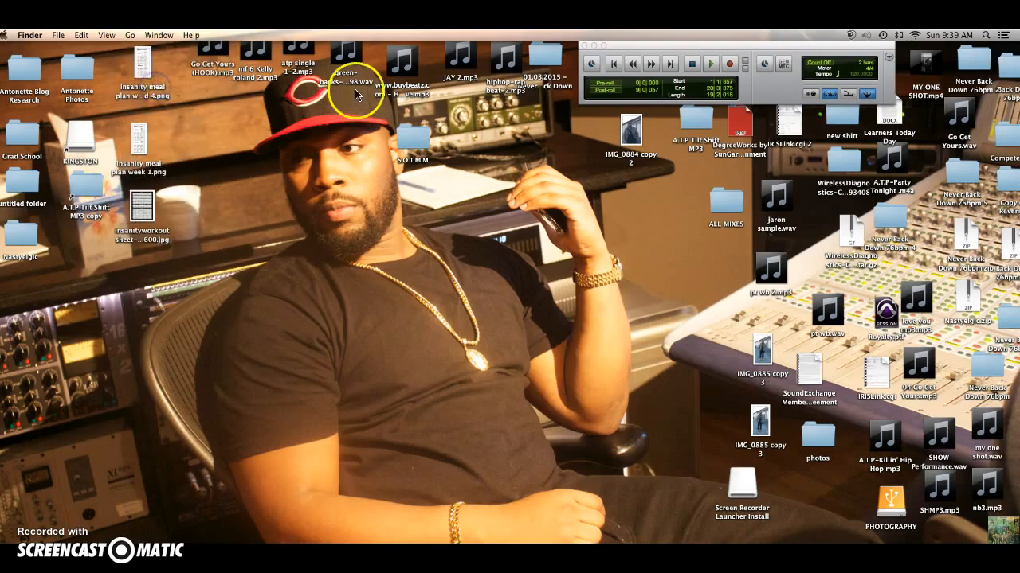
# Search All My Files for ST and open the bounced ST.wav for playback in iTunes.
pyautogui.click(612, 140)
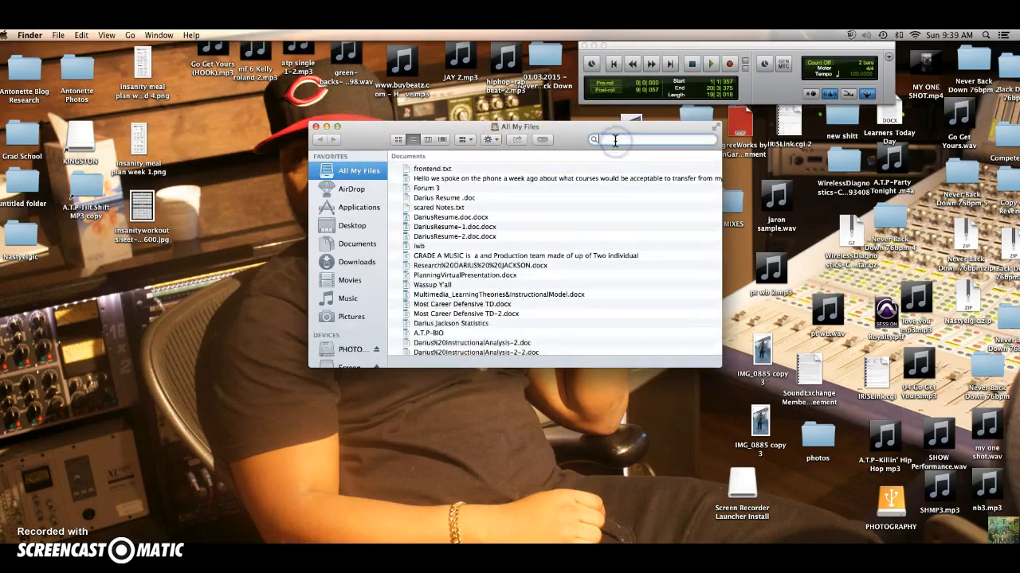
pyautogui.write('ST')
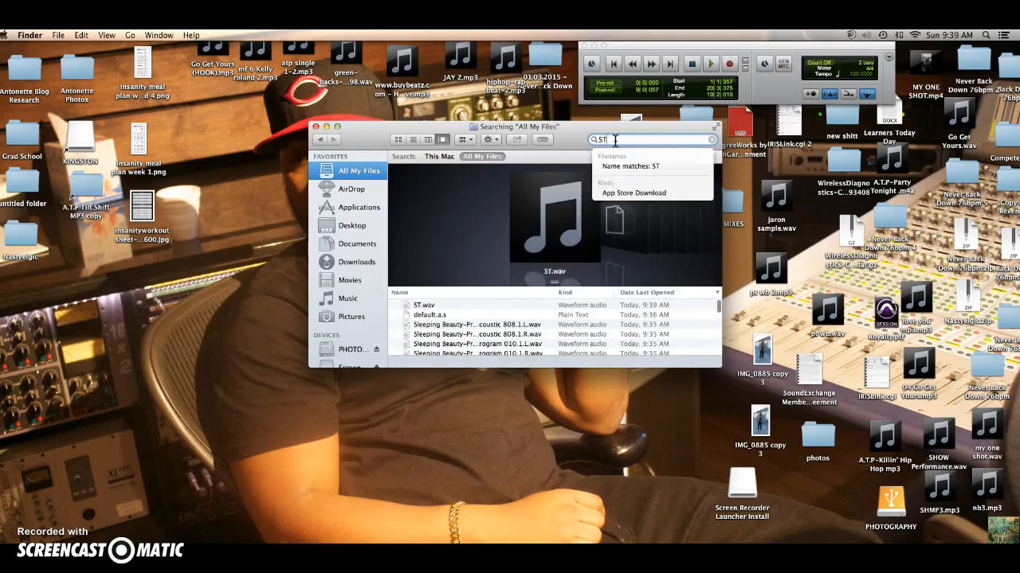
pyautogui.click(423, 306)
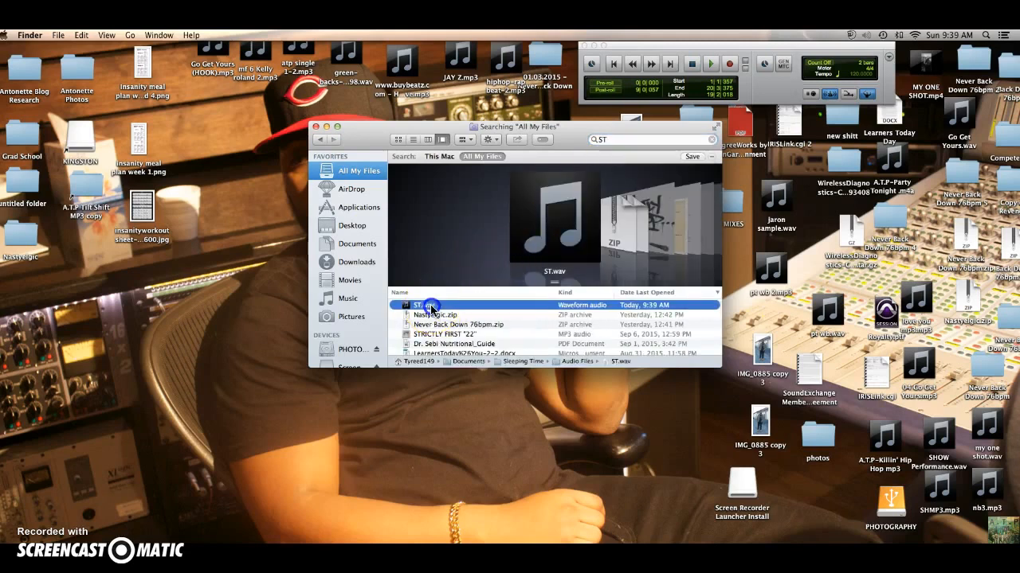
pyautogui.doubleClick(431, 309)
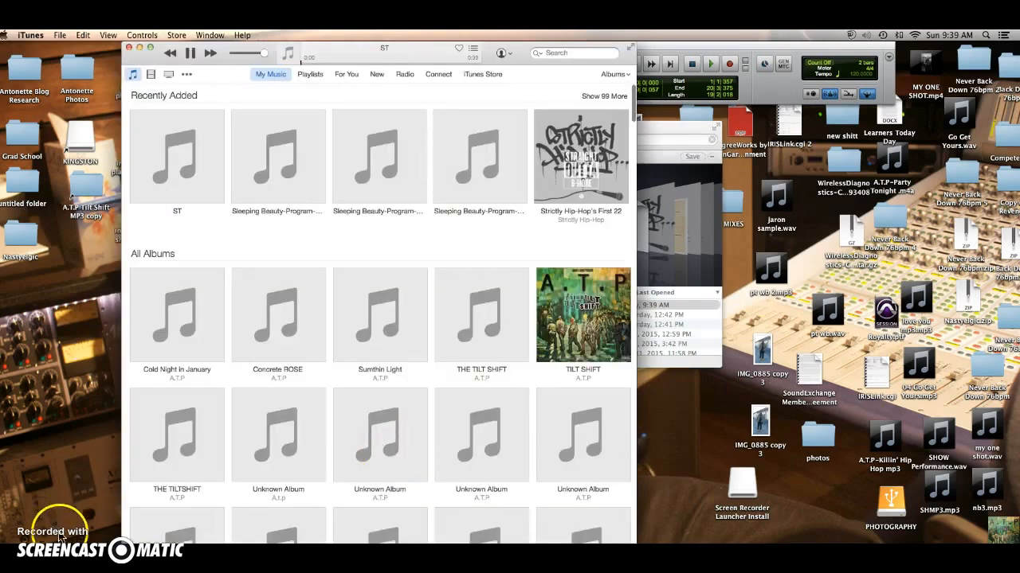
pyautogui.click(60, 544)
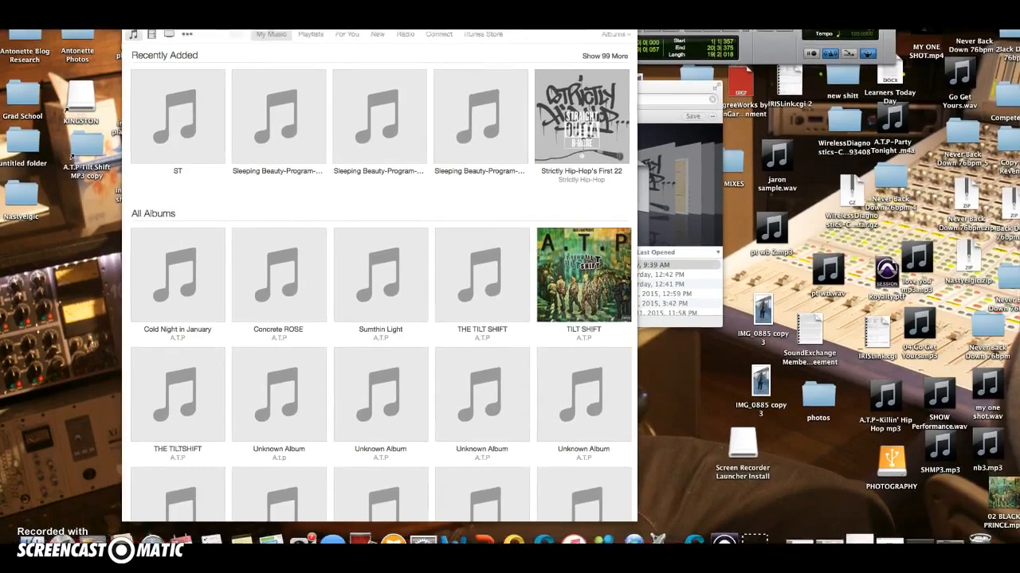